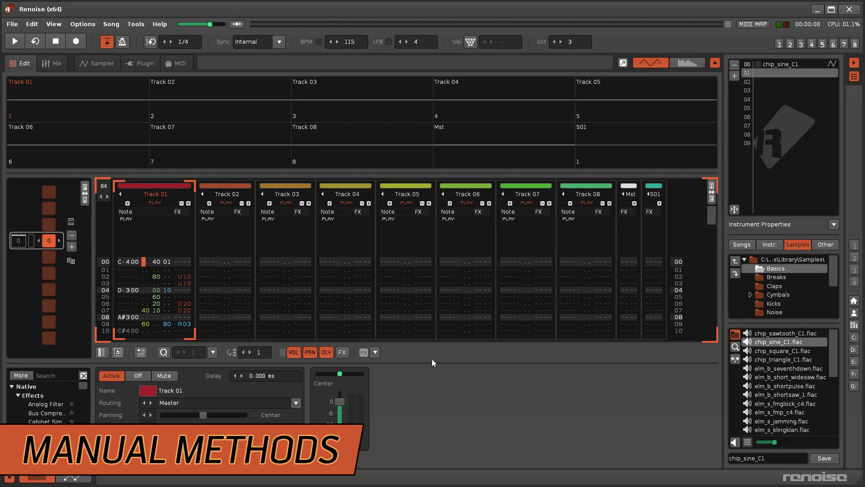
- With edit mode on, randomize the volume, panning and effect values in Track 01 rows 00–15
key(Escape)
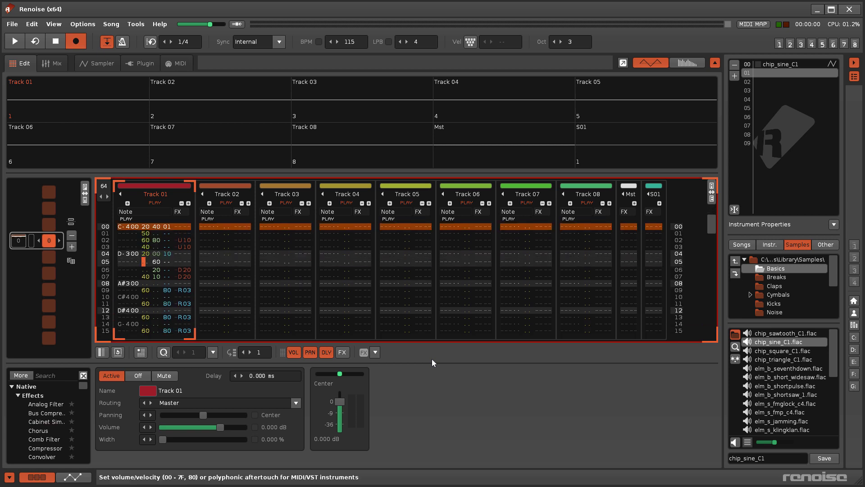
key(Escape)
drag(128, 229, 174, 300)
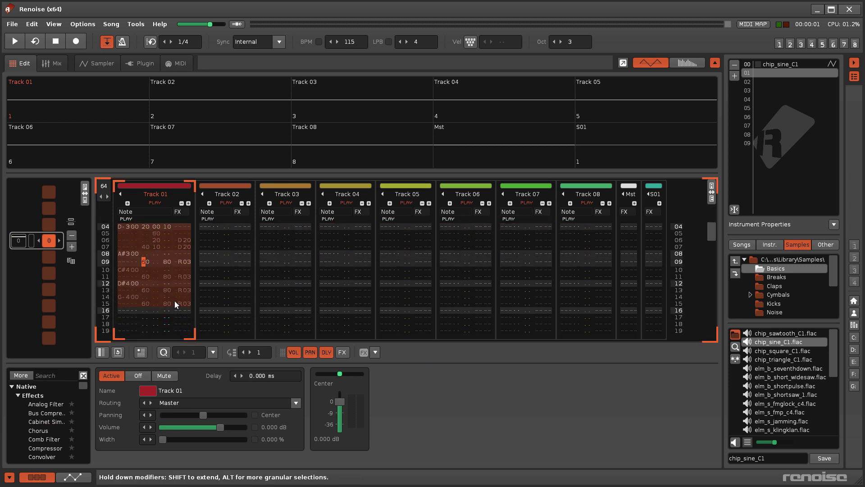
right_click(163, 291)
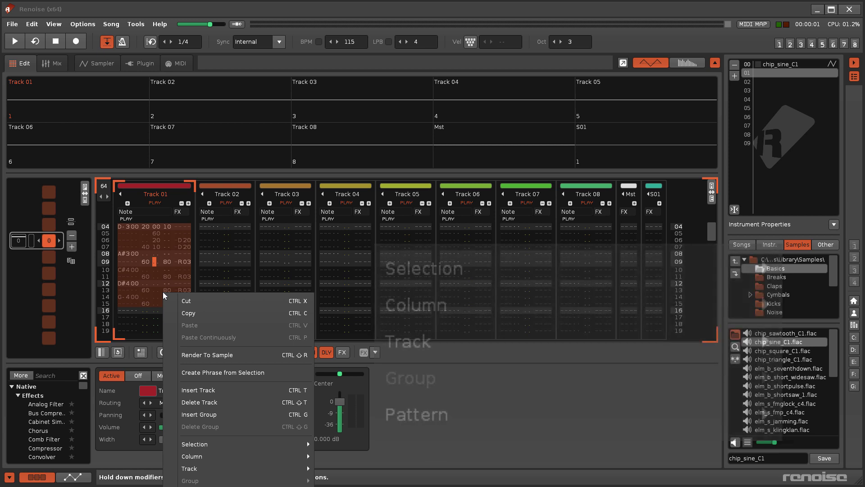
mouse_move(199, 440)
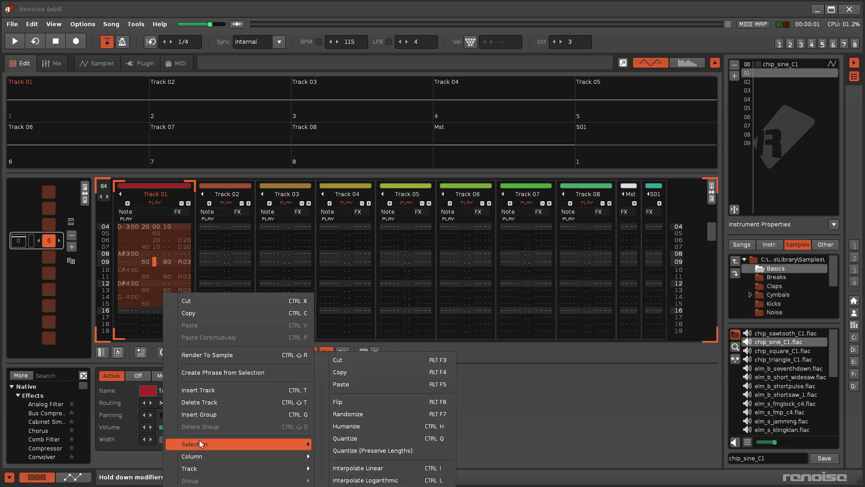
click(352, 415)
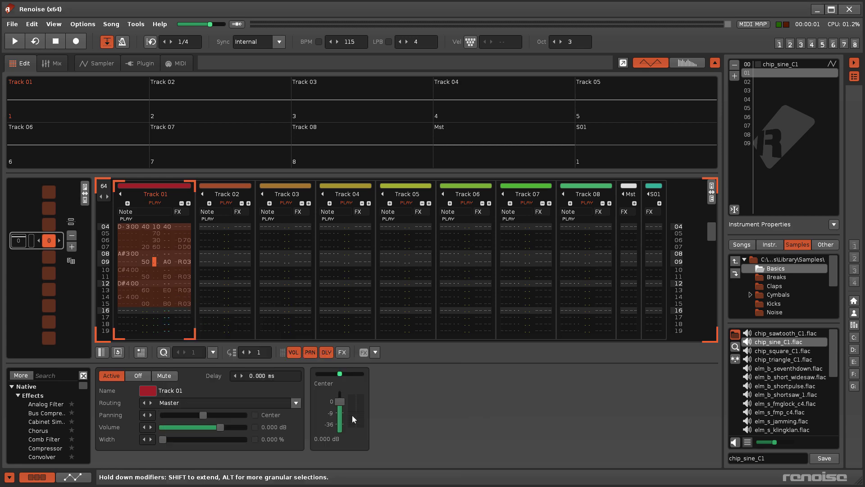
click(125, 264)
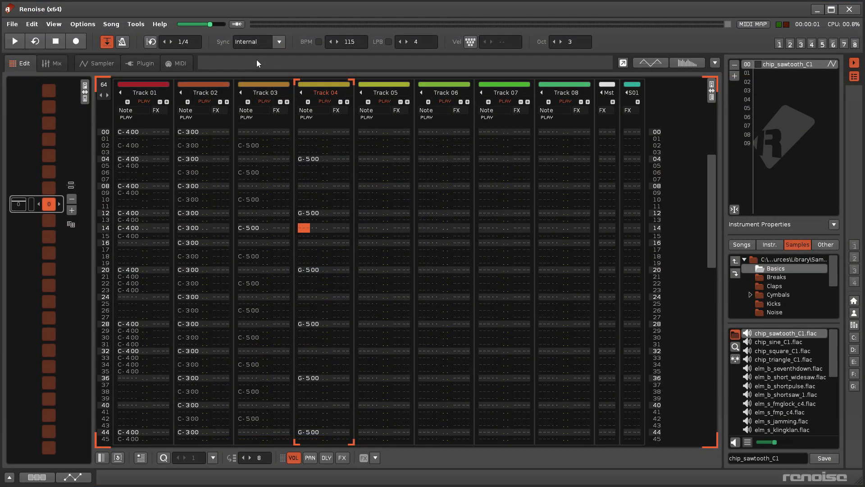
- Run the Notes Randomizer tool to replace the pattern's notes with random ones
click(137, 24)
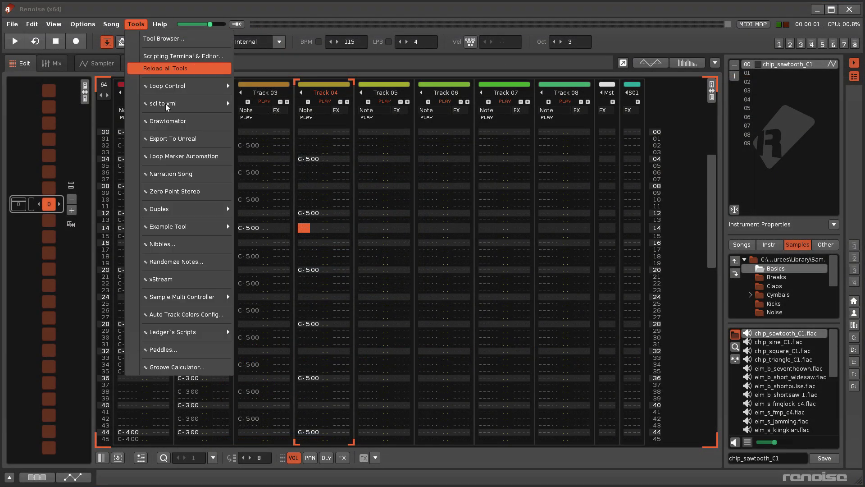
click(180, 262)
click(439, 303)
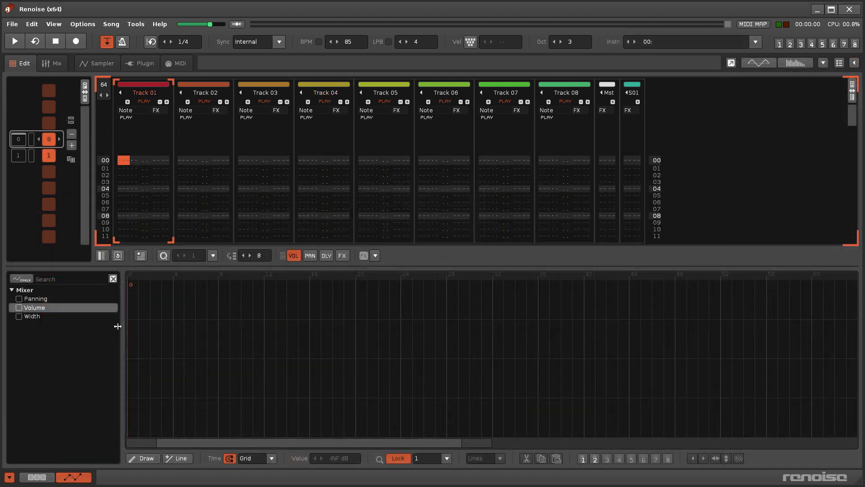
- Create a Volume automation envelope for Track 01 filled with random points
double_click(46, 309)
right_click(217, 300)
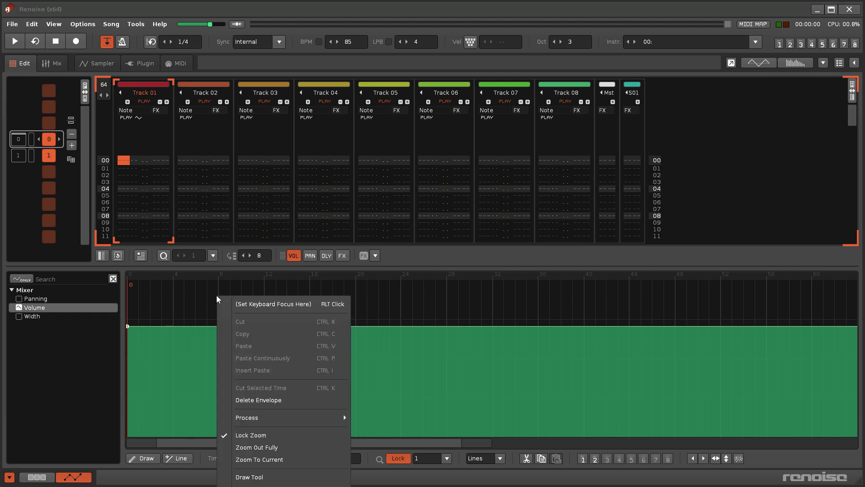
mouse_move(276, 416)
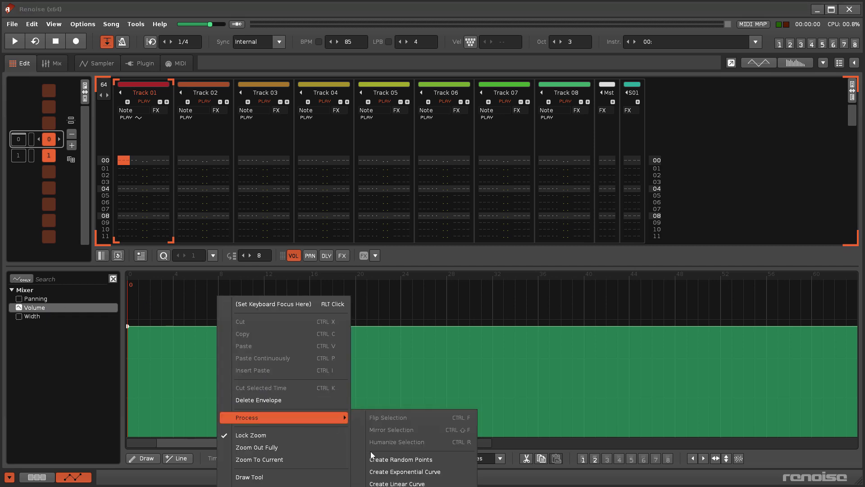
click(380, 459)
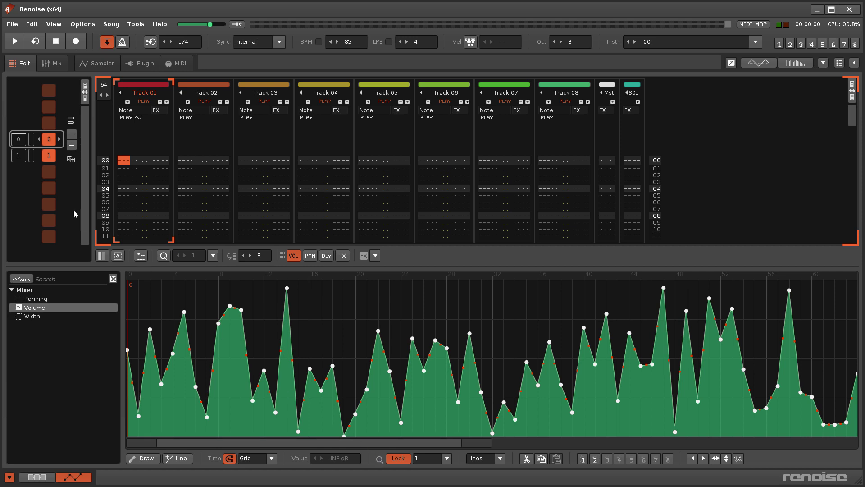
- In the next pattern, fill only lines 14–46 of the Volume envelope with random points
scroll(55, 187, down, 1)
click(385, 312)
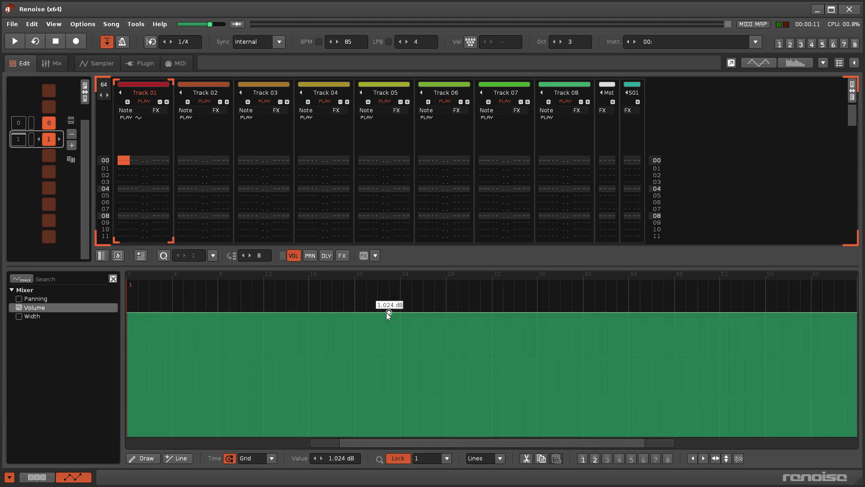
drag(285, 315, 652, 325)
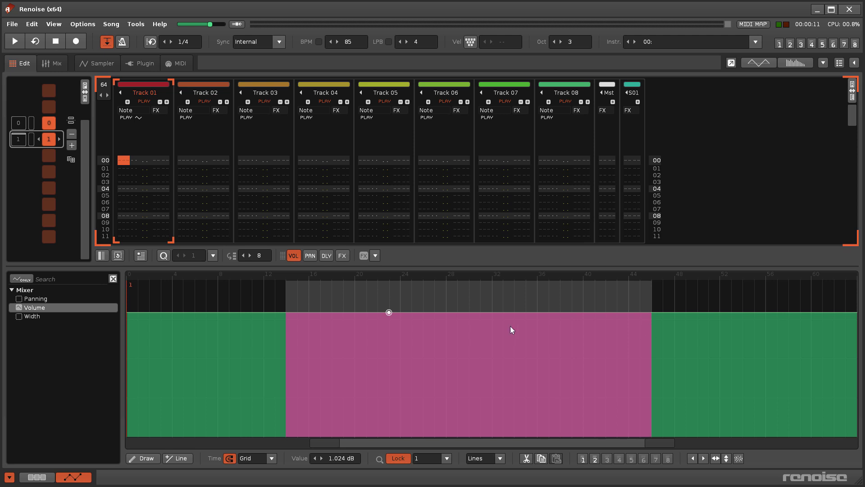
right_click(428, 290)
mouse_move(504, 417)
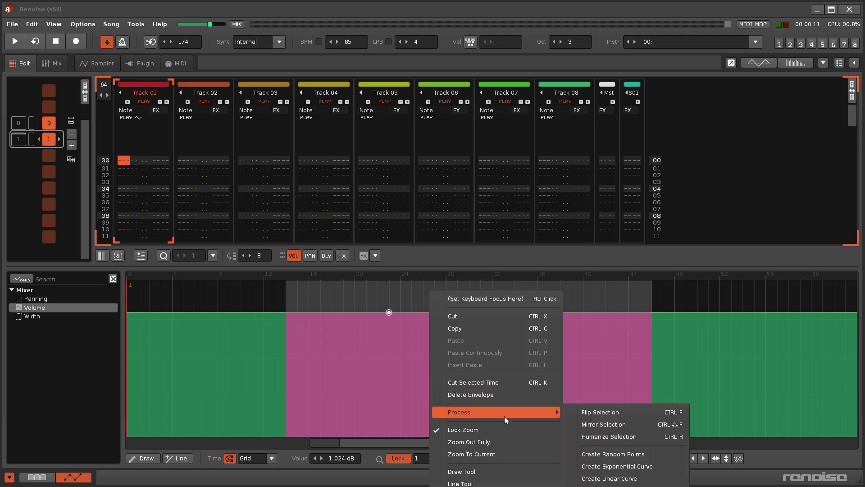
click(613, 454)
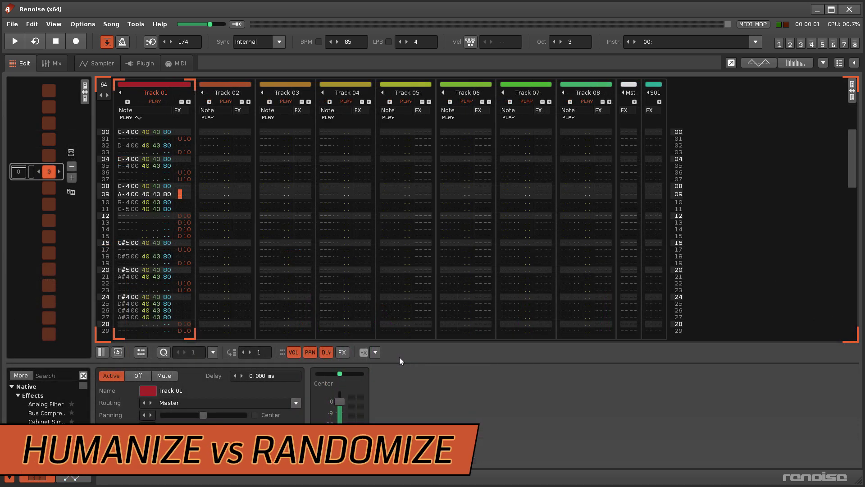
- Humanize the pattern values across Track 01
right_click(180, 194)
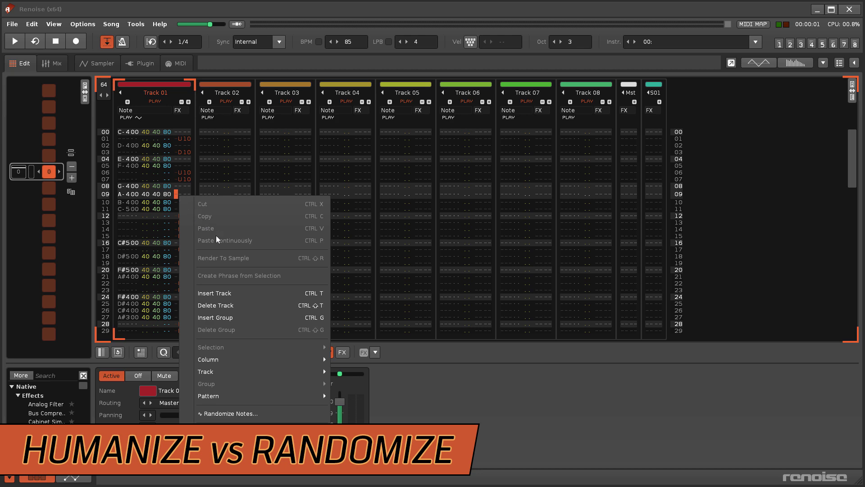
mouse_move(283, 372)
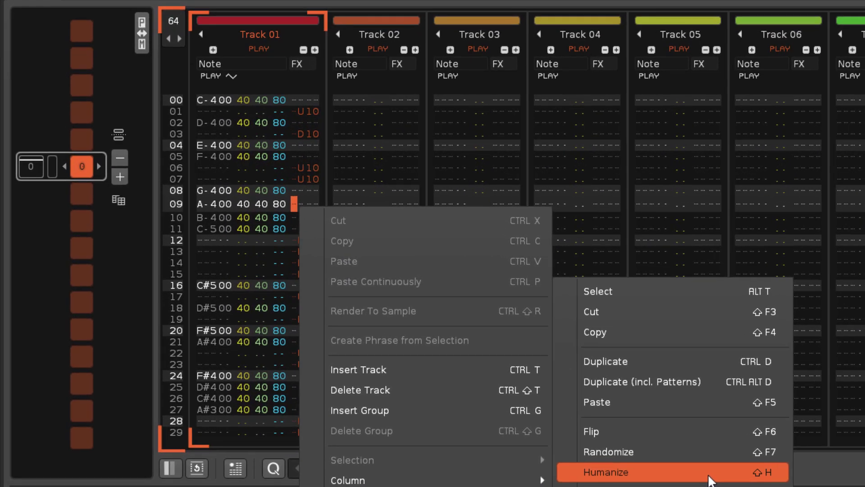
click(710, 473)
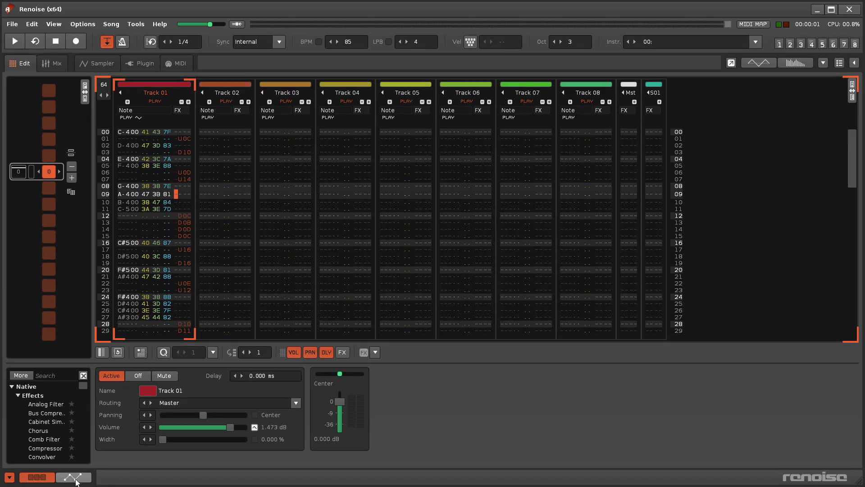
- Slightly humanize the Volume automation points and the Pitch Stepper points
click(75, 480)
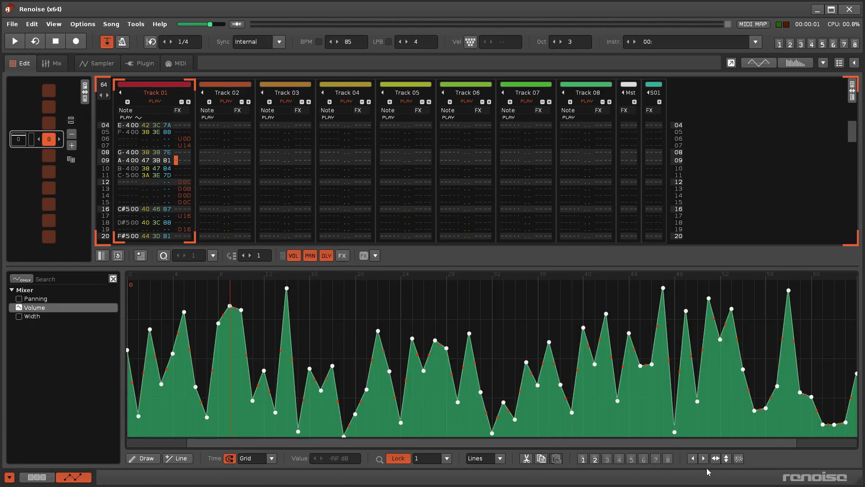
click(739, 458)
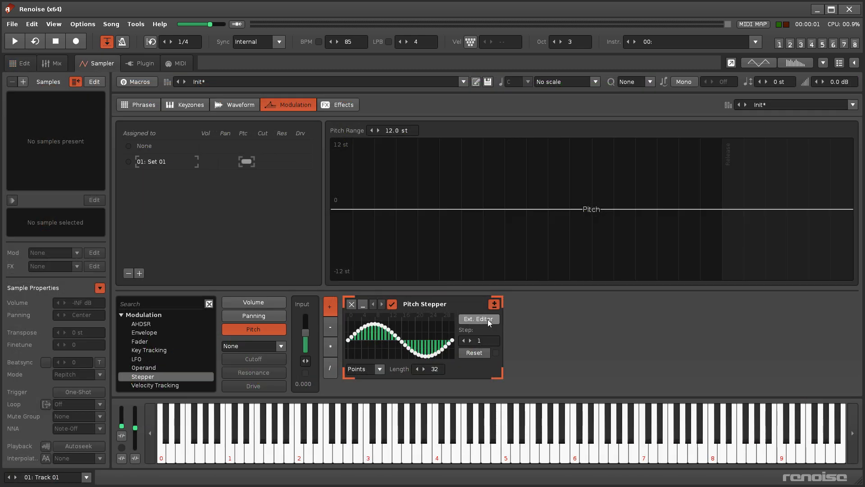
click(487, 319)
click(662, 282)
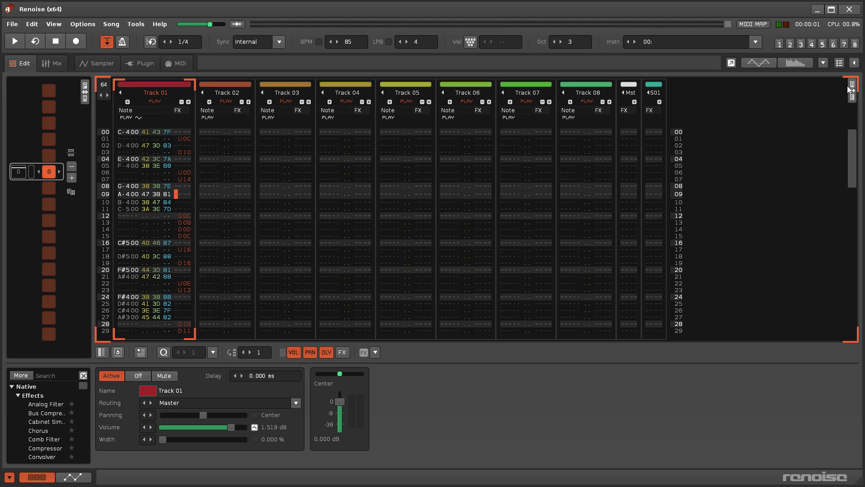
- In Advanced Edit, set Vol/Pan/Delay/FX Modify to Humanize, adjust its amount, and apply it
click(851, 89)
scroll(855, 309, down, 6)
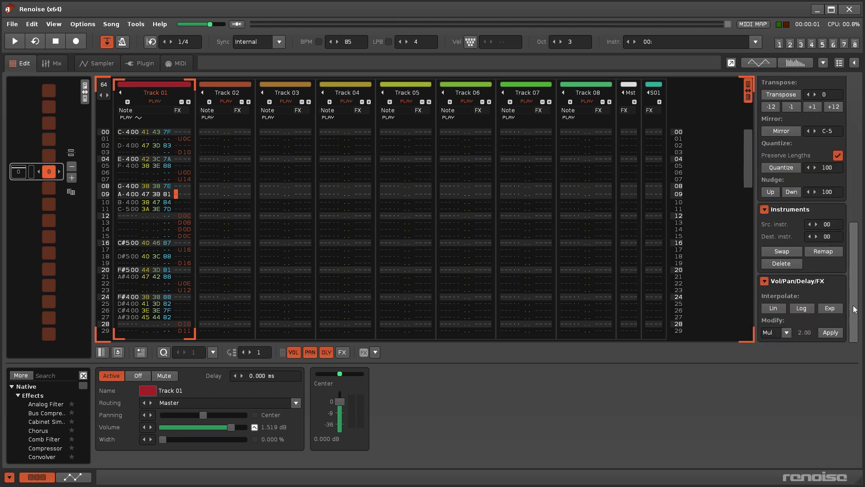
click(787, 333)
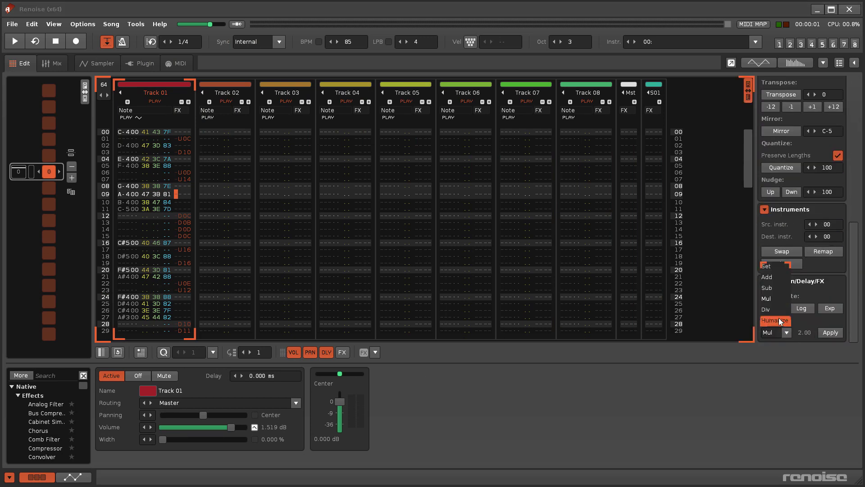
click(779, 321)
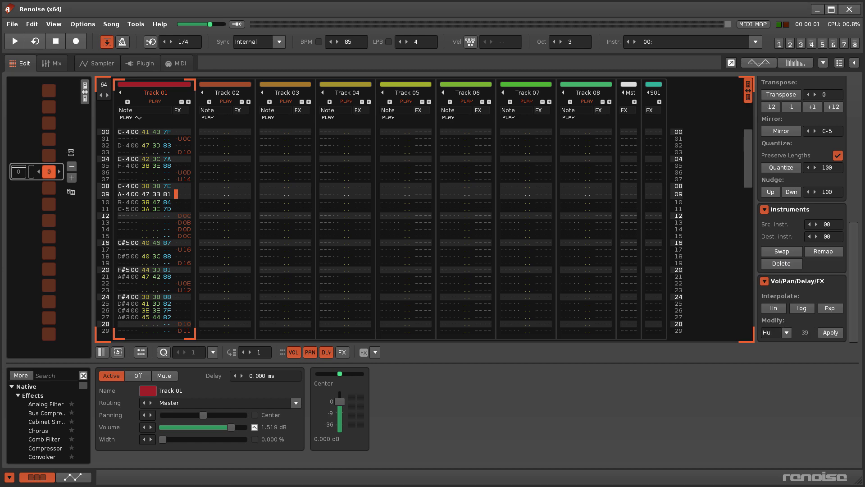
drag(805, 333, 805, 321)
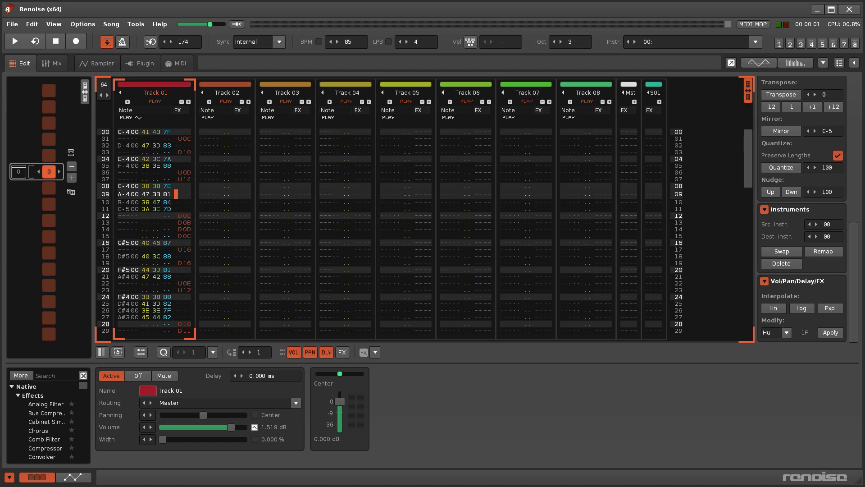
click(831, 333)
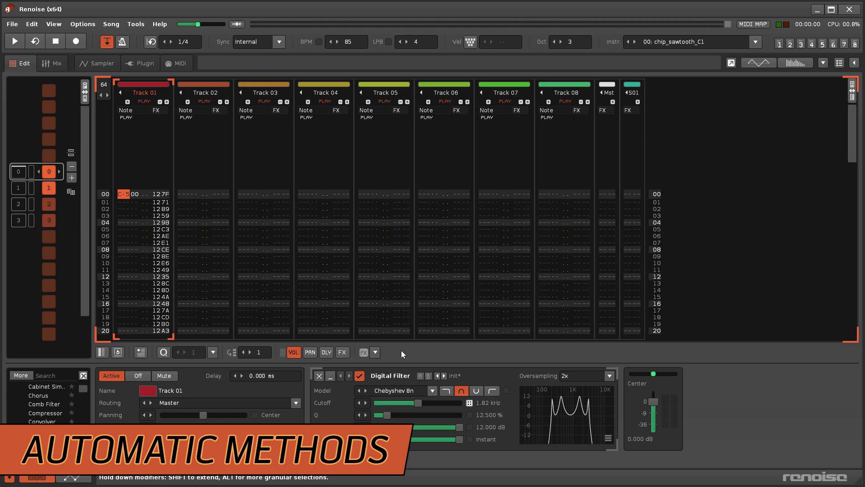
- Copy Track 01's random cutoff effect values from rows 00–03 and paste them into the second pattern
drag(161, 195, 160, 218)
right_click(163, 191)
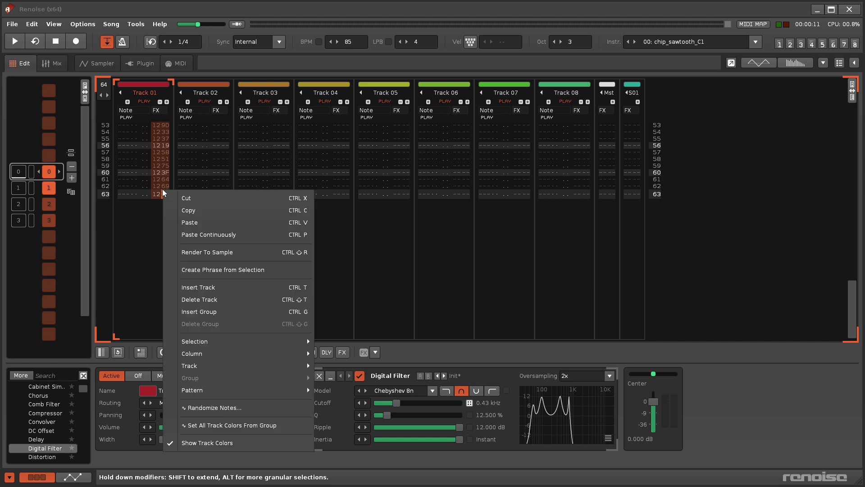
click(186, 211)
key(Home)
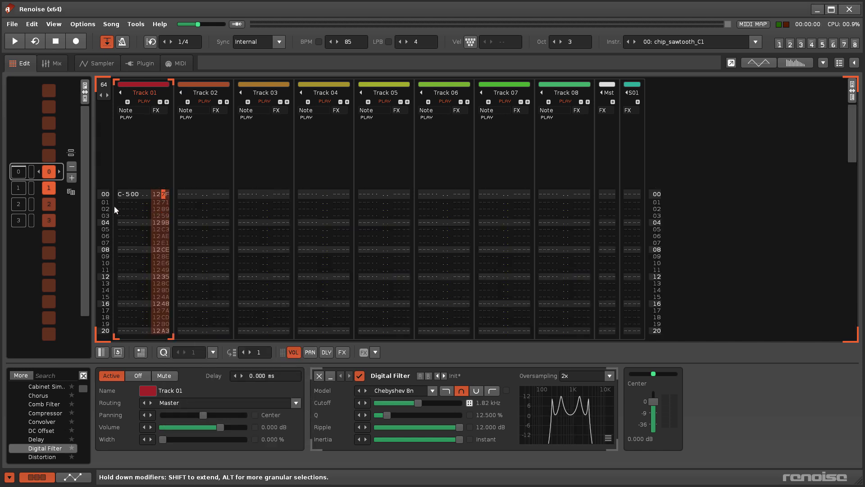
key(ctrl+Down)
right_click(162, 194)
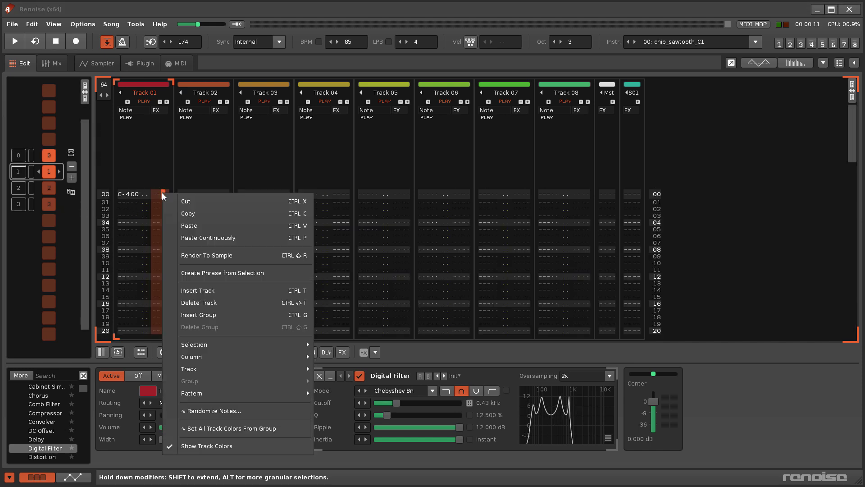
click(186, 221)
- Paste the cutoff values into the third and fourth patterns, then use an LFO on Digital Filter Cutoff instead
key(ctrl+Down)
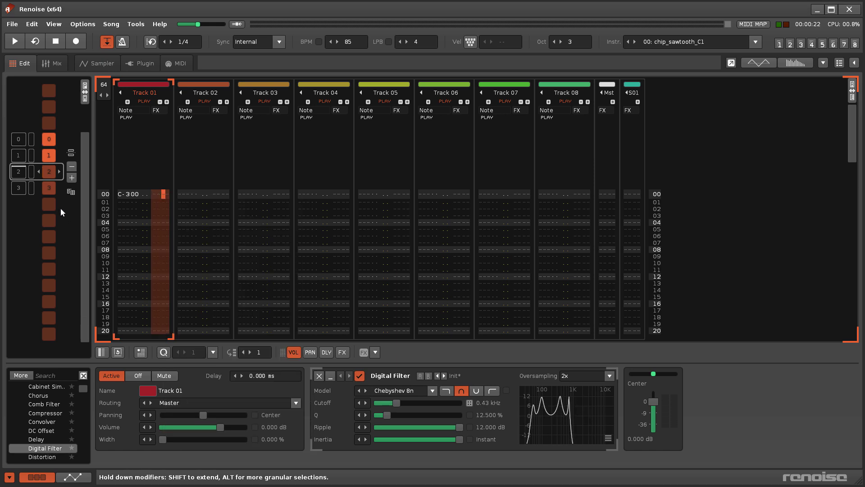
right_click(159, 193)
click(179, 226)
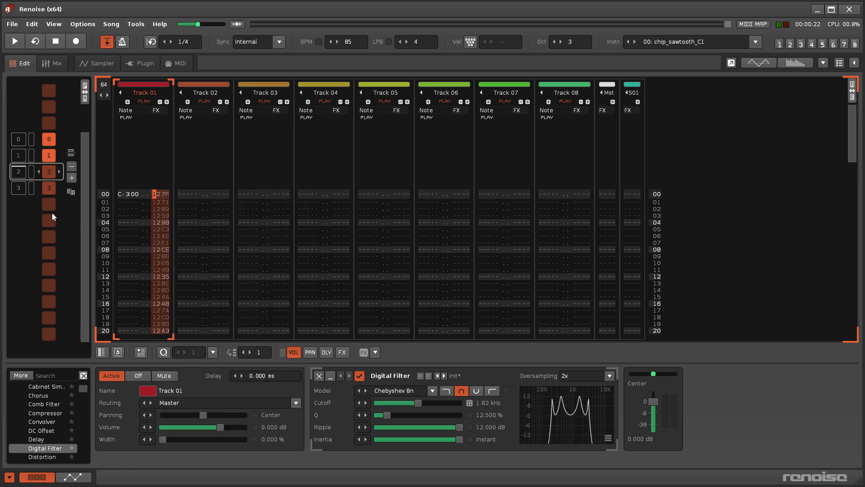
key(ctrl+Down)
right_click(158, 192)
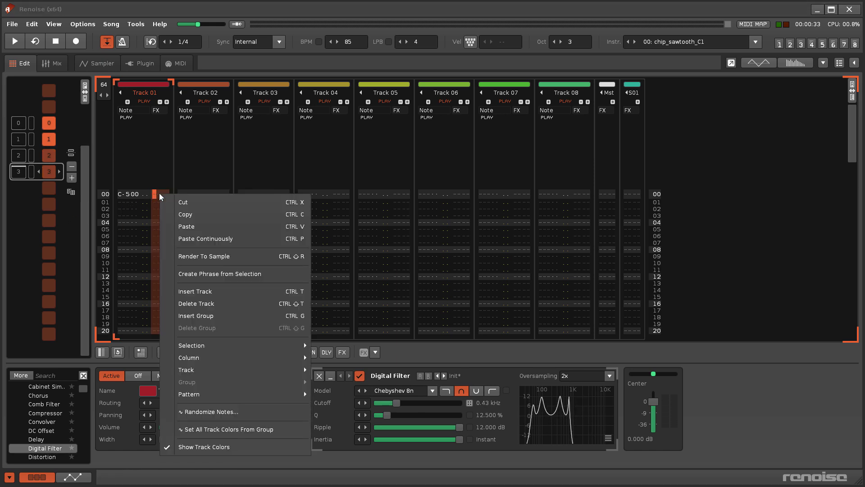
click(180, 225)
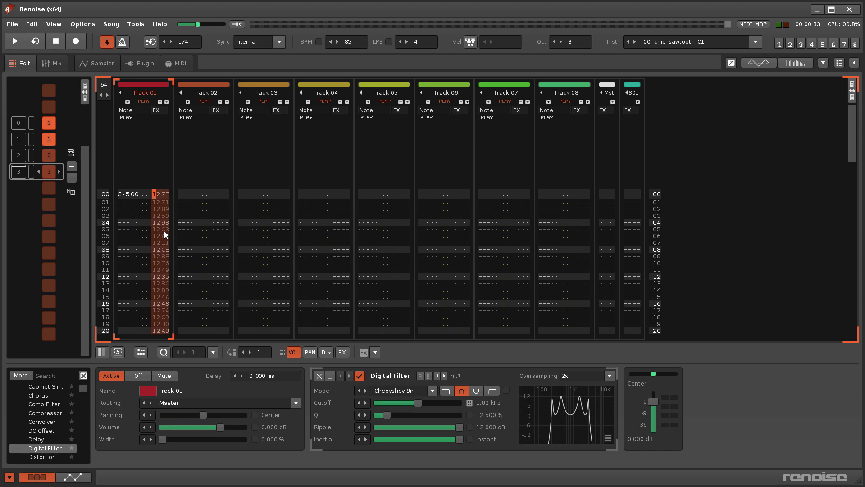
key(ctrl+z)
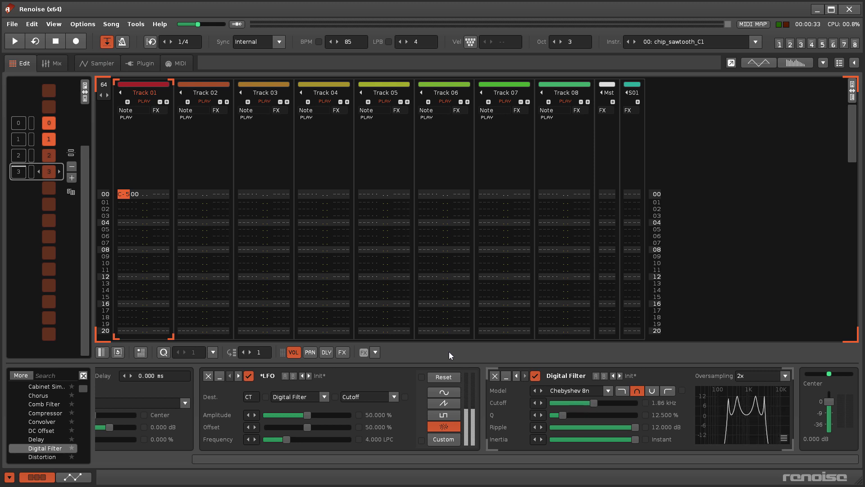
- Switch the LFO to a custom waveform filled with random points
click(458, 441)
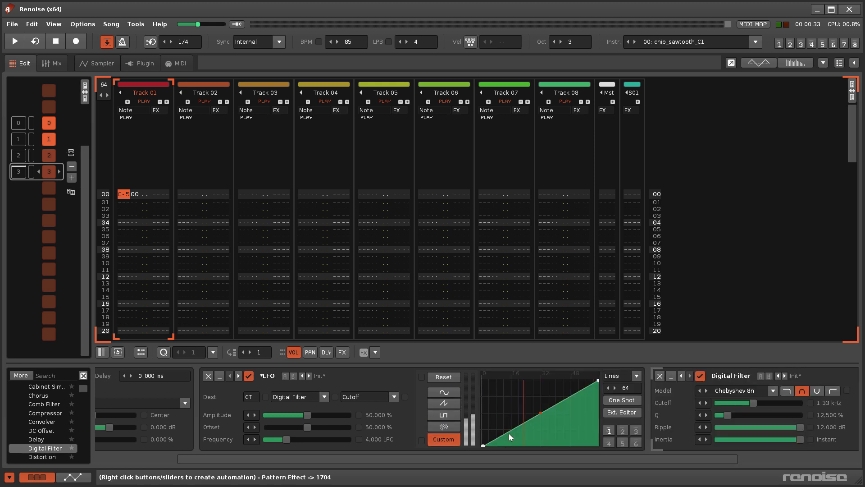
right_click(515, 404)
mouse_move(555, 459)
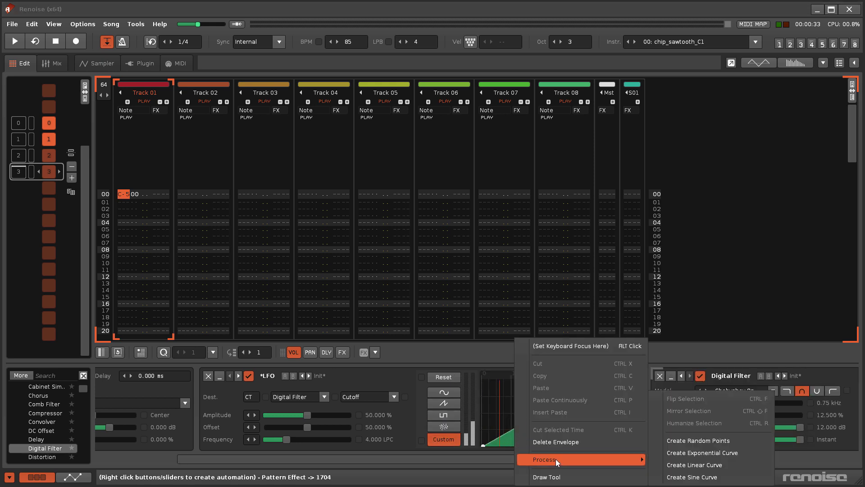
click(676, 441)
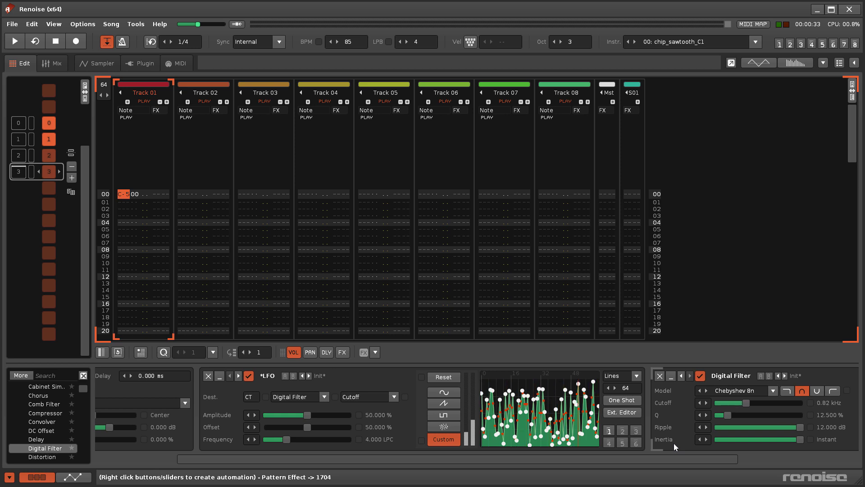
- Set the LFO frequency to 32 LPC
click(386, 439)
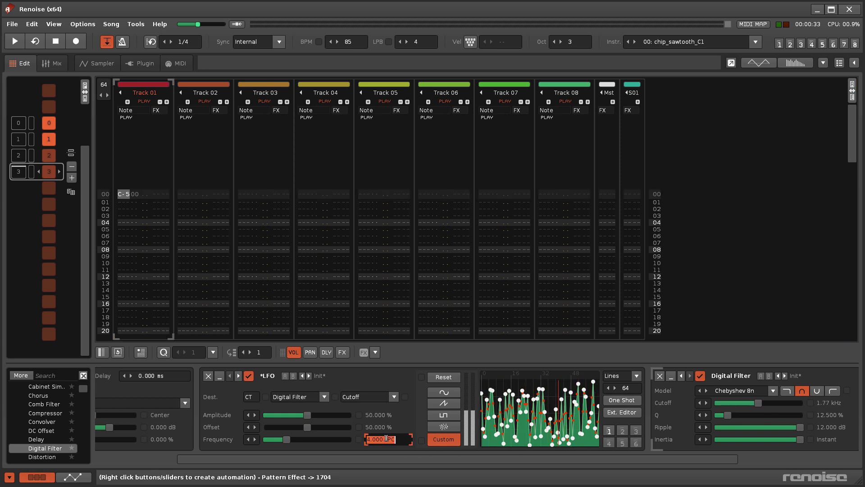
text(32)
key(Return)
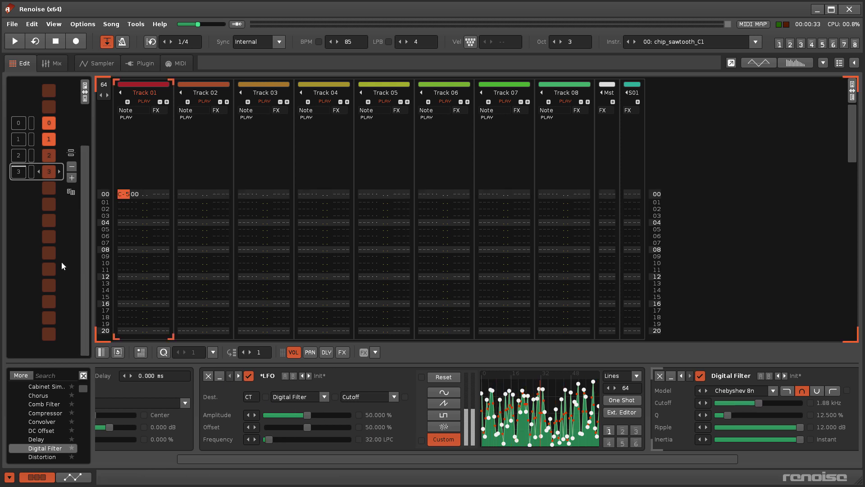
scroll(62, 261, up, 3)
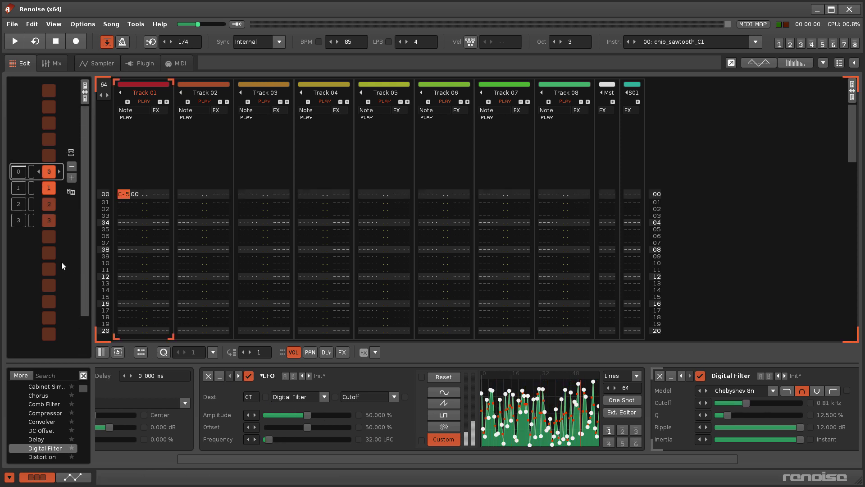
- Put the 1800 LFO reset effect on row 00 of pattern 0 and play to test it
click(437, 377)
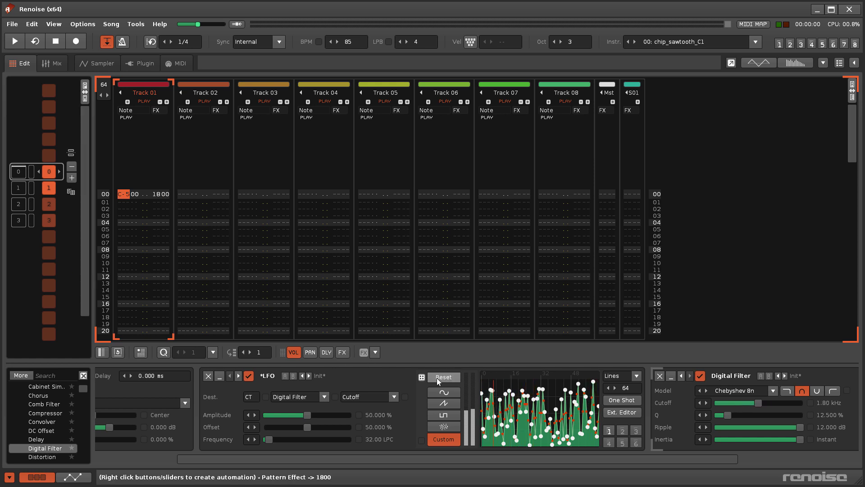
key(space)
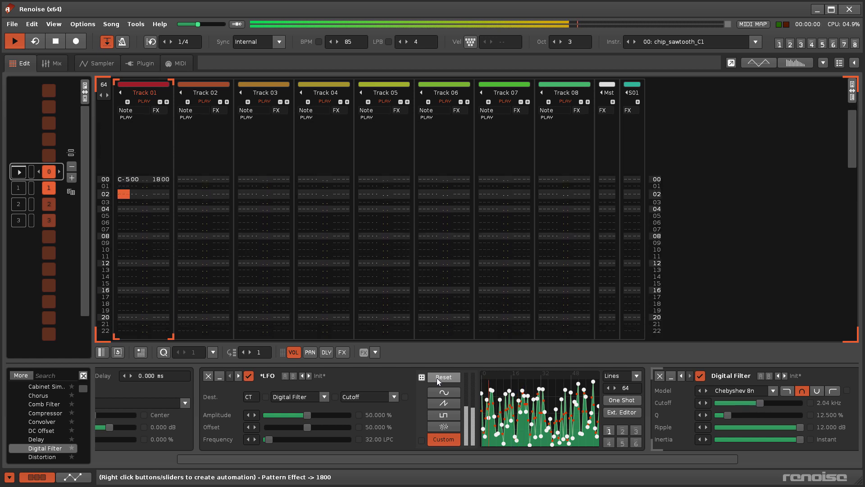
key(space)
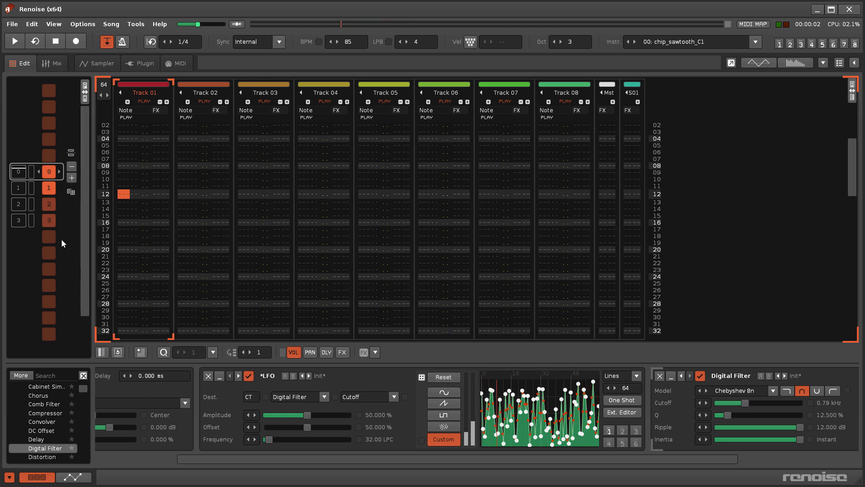
- Shorten pattern 2 to 32 lines and add the 1800 LFO reset on pattern 3's row 00
key(ctrl+Down)
key(ctrl+Down)
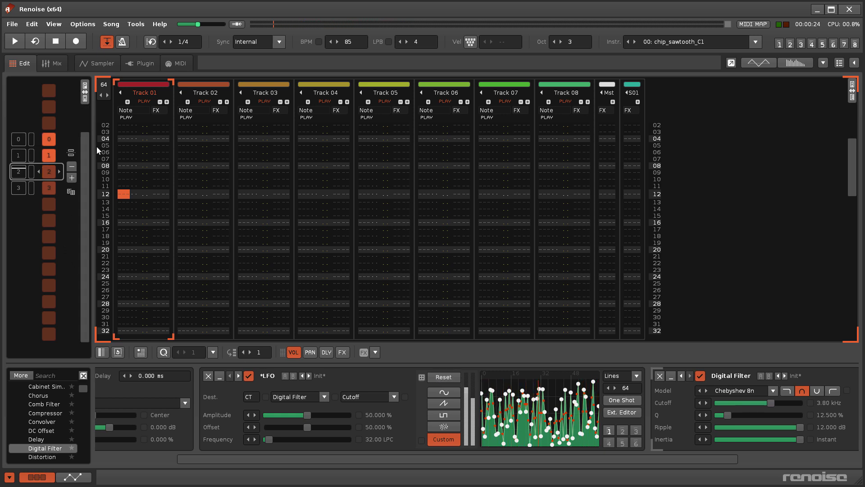
click(103, 96)
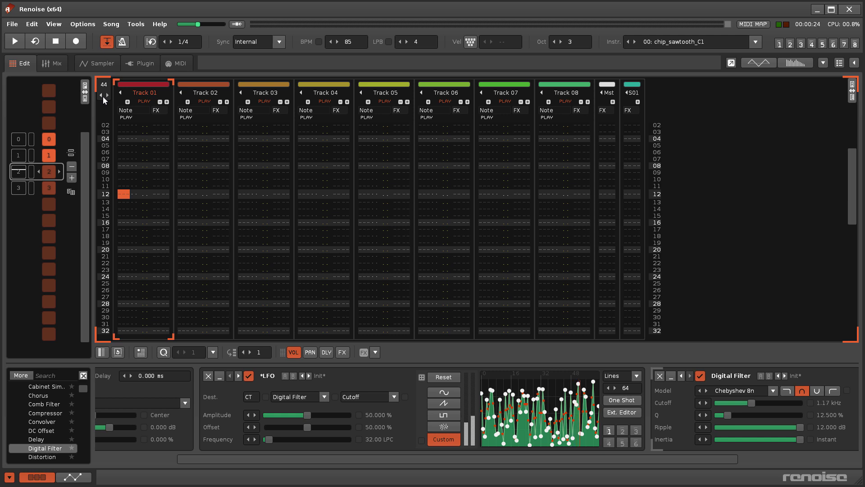
click(102, 96)
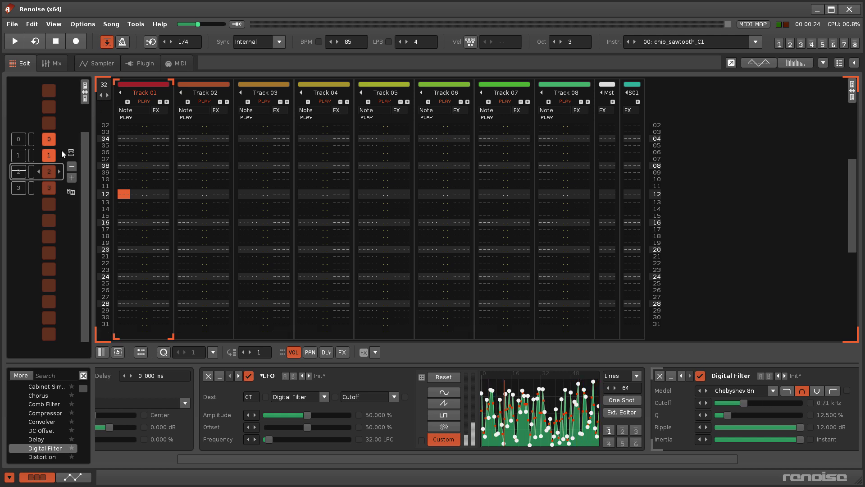
scroll(48, 213, down, 1)
key(Home)
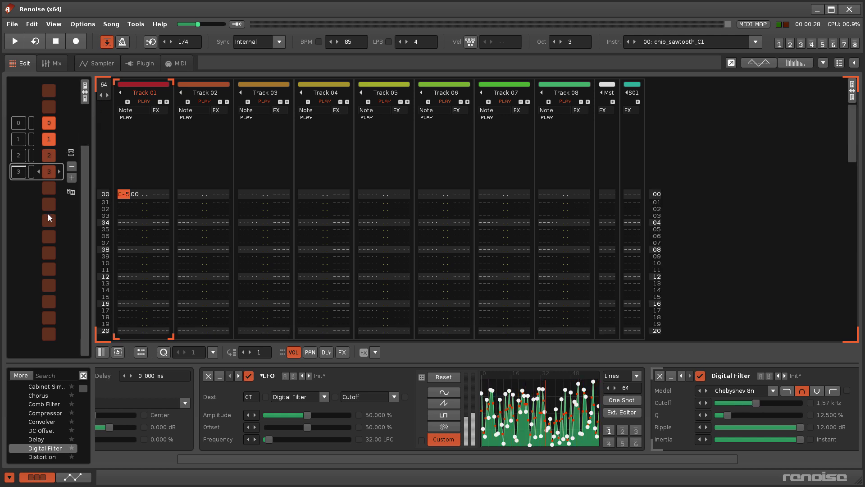
click(442, 378)
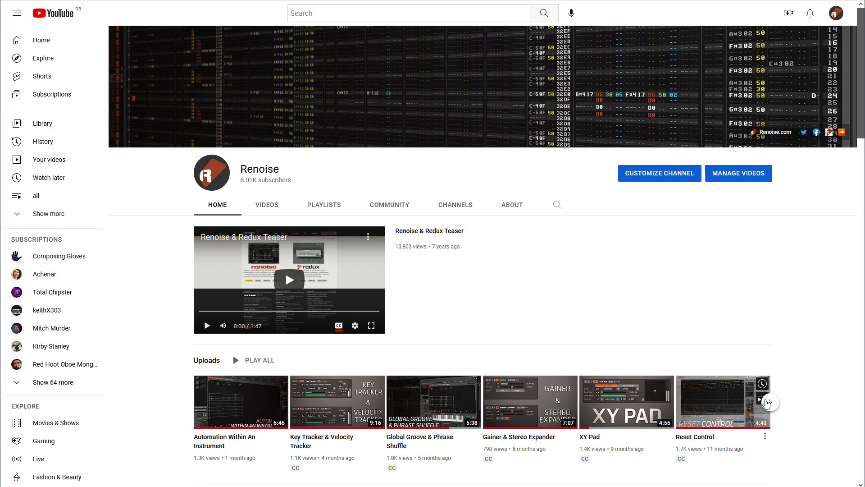
- Advance the Renoise channel's Uploads carousel to show more tutorial videos
click(774, 406)
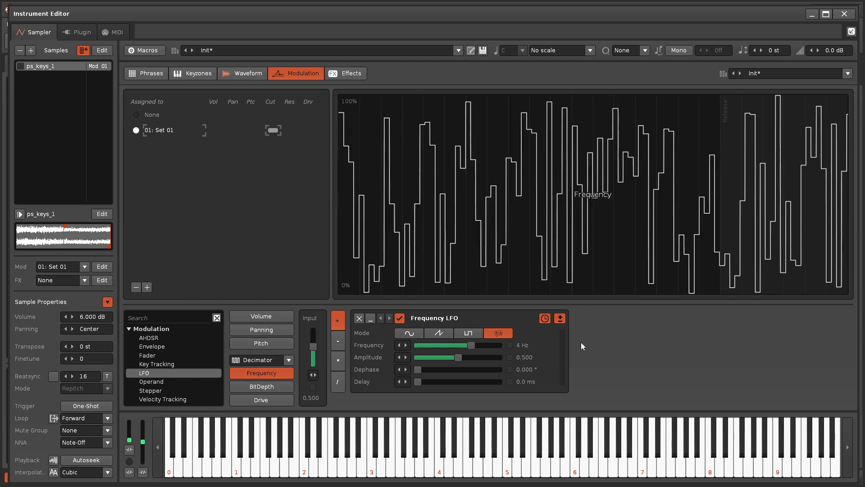
- Replace the Frequency LFO with a 4 s Frequency envelope filled with random points
click(360, 318)
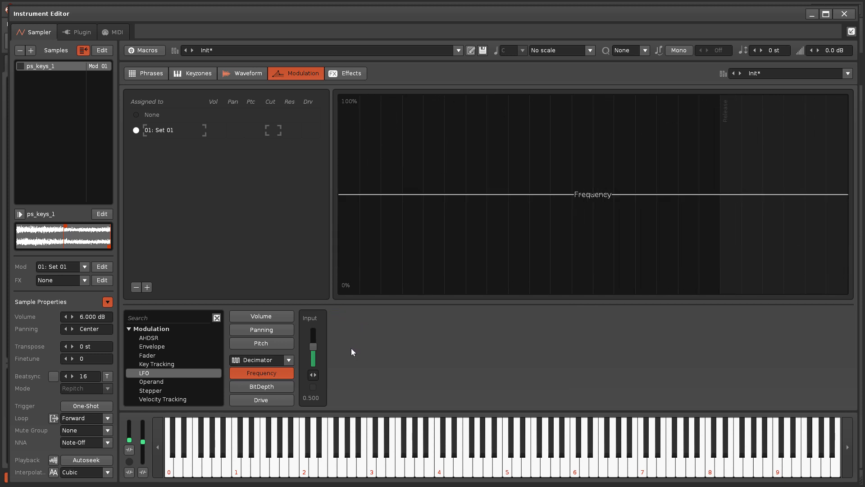
double_click(164, 348)
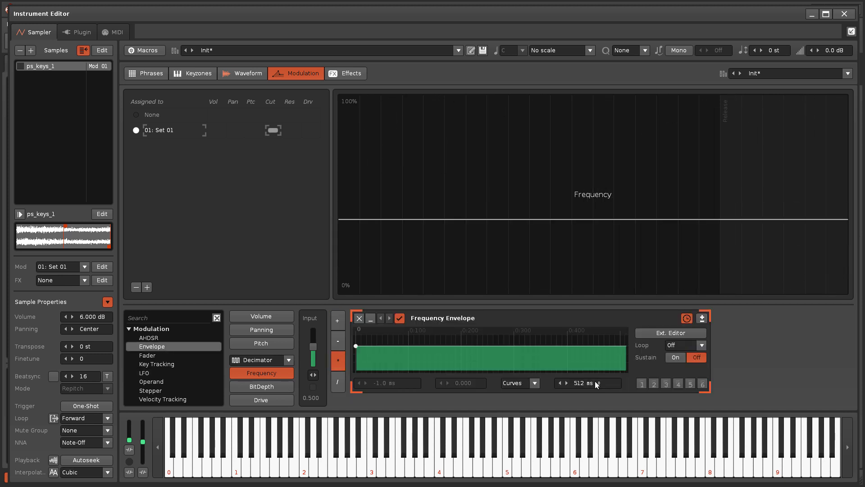
text(4s)
key(Return)
right_click(486, 346)
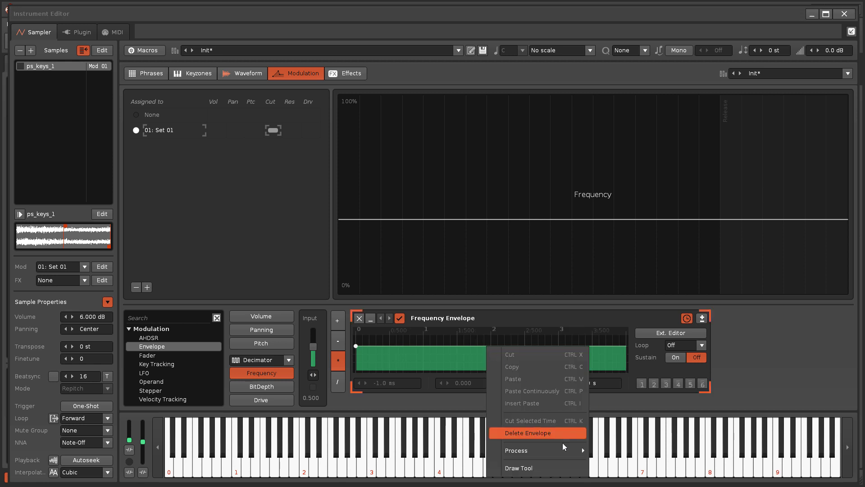
mouse_move(563, 446)
click(607, 442)
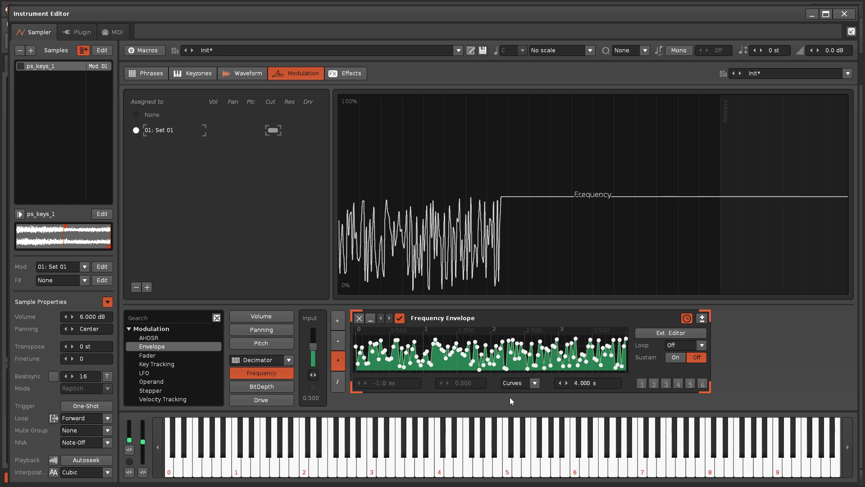
- Audition the envelope on notes like C4, D#5, G4 and A#3, then switch to a Frequency Stepper
key(z)
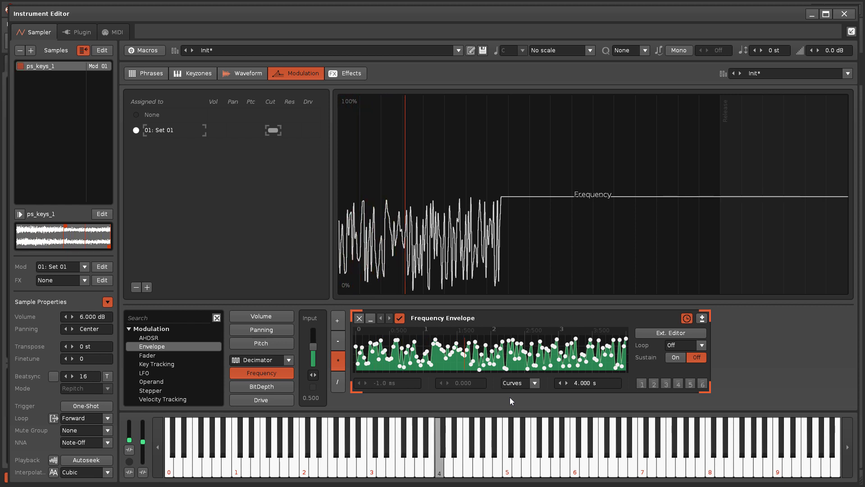
key(q)
key(3)
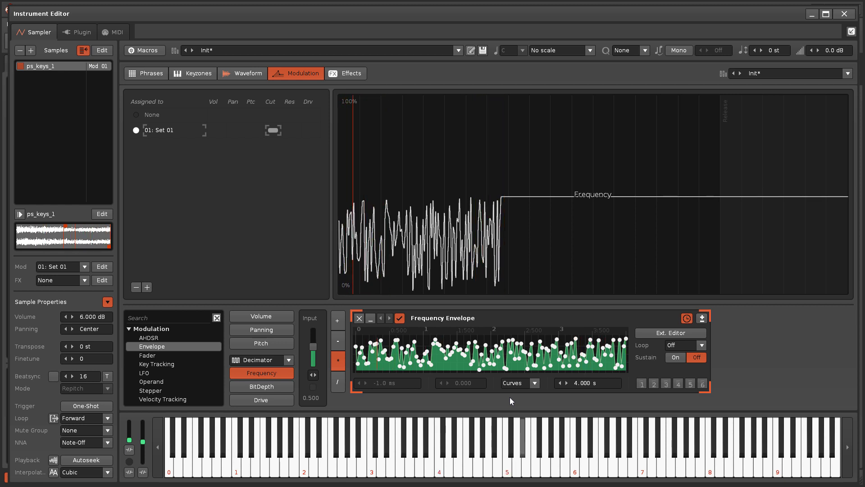
key(b)
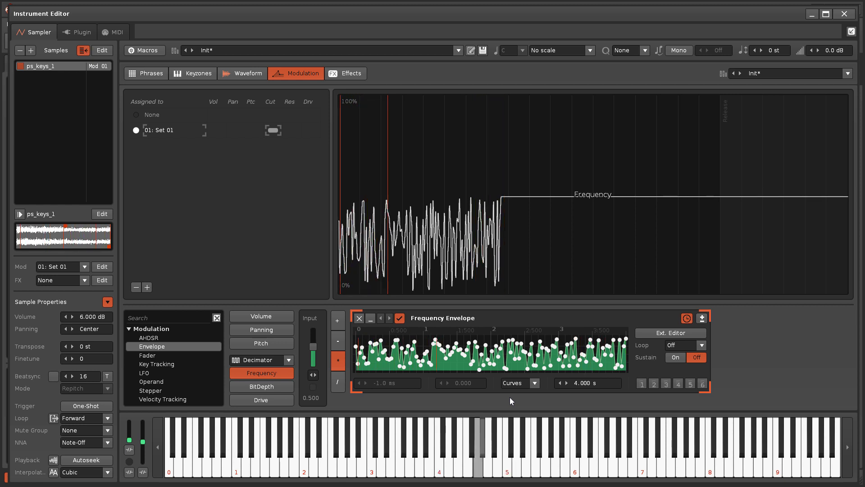
key(2)
key(j)
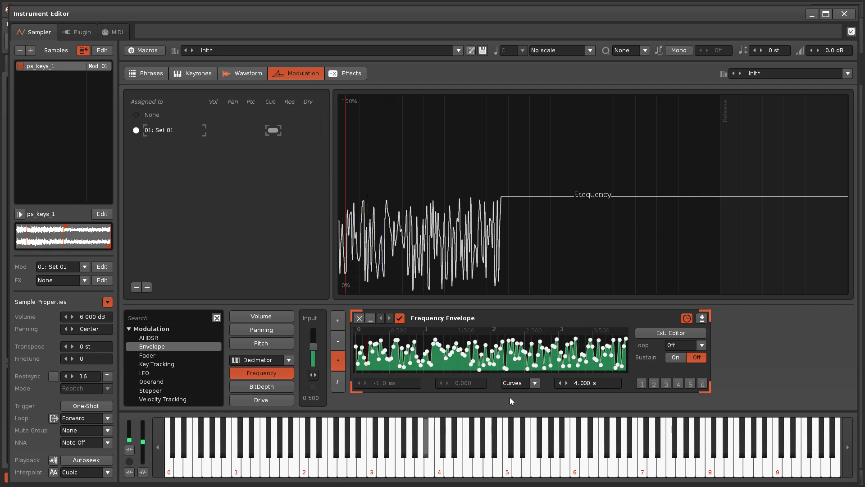
key(q)
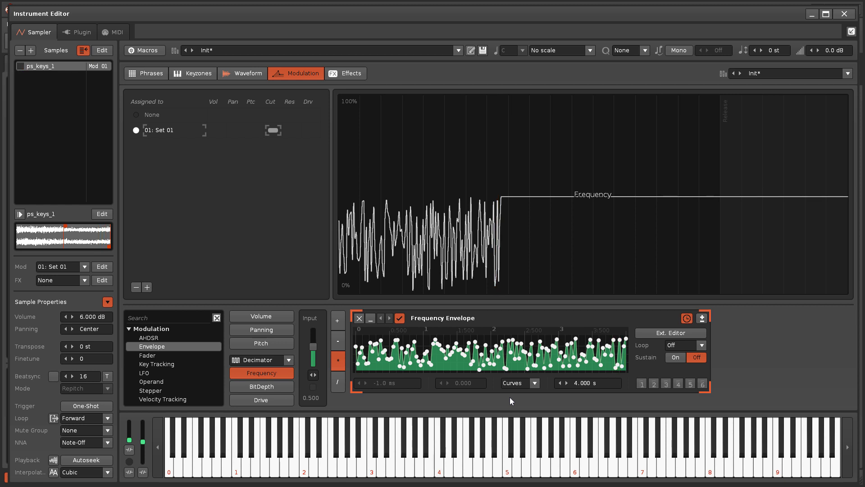
key(Down)
key(Down)
key(Down)
key(Down)
key(Down)
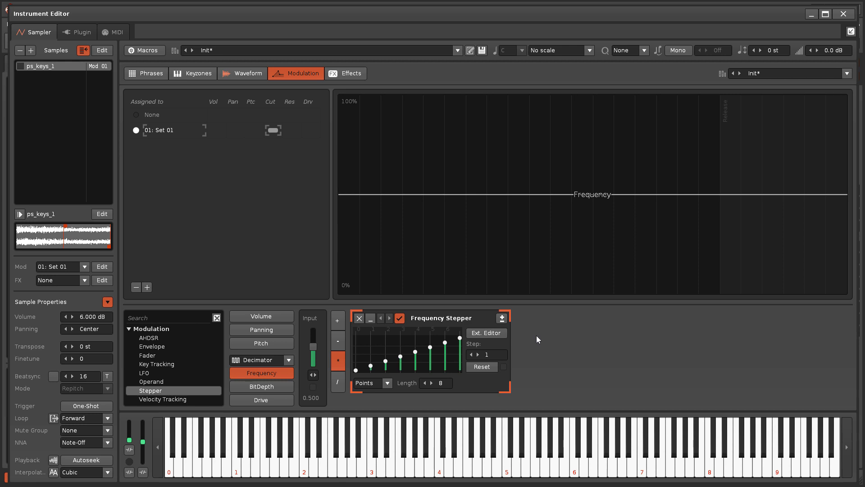
- Fill the Frequency Stepper with random point values and set its step amount to random
right_click(399, 351)
mouse_move(456, 453)
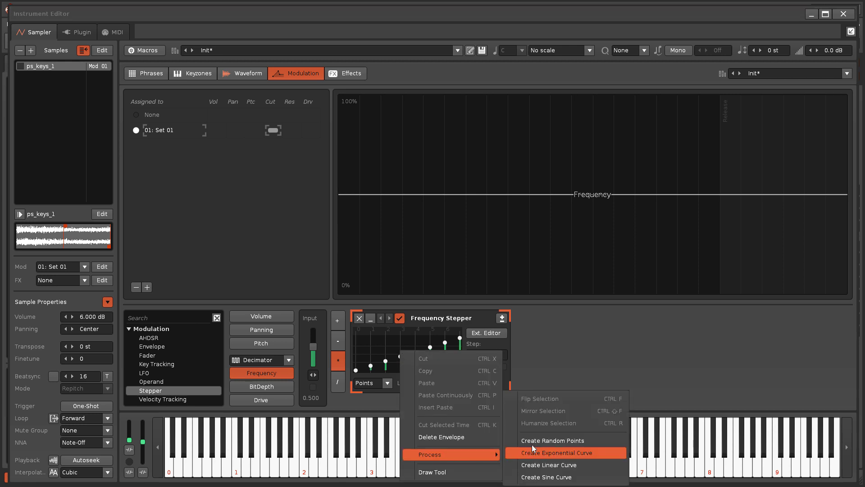
click(538, 442)
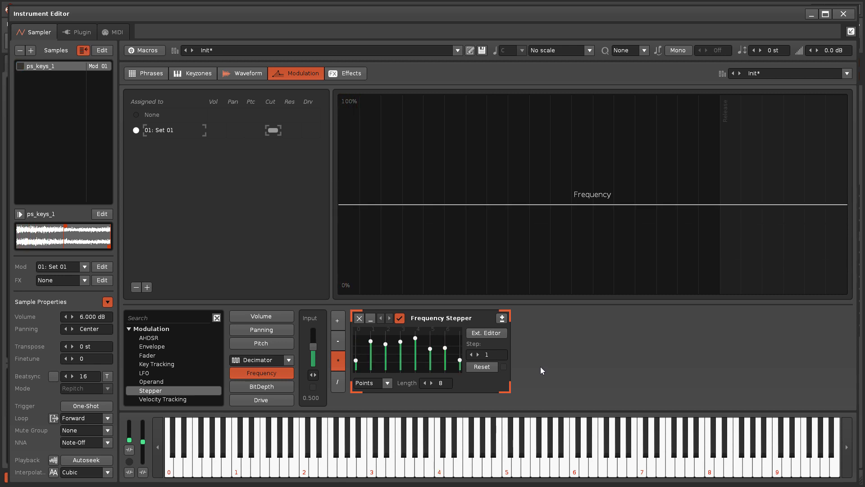
click(471, 355)
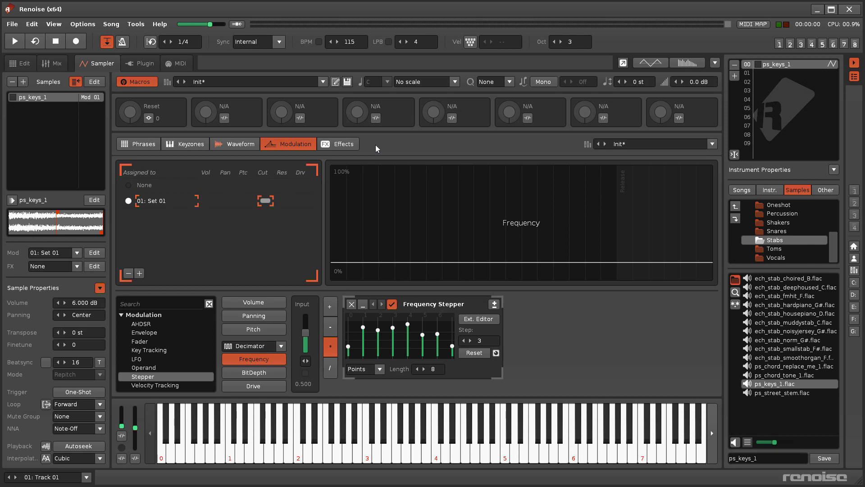
- Record the Reset macro as 1156 into Track 01 row 00, then move down one row
click(24, 66)
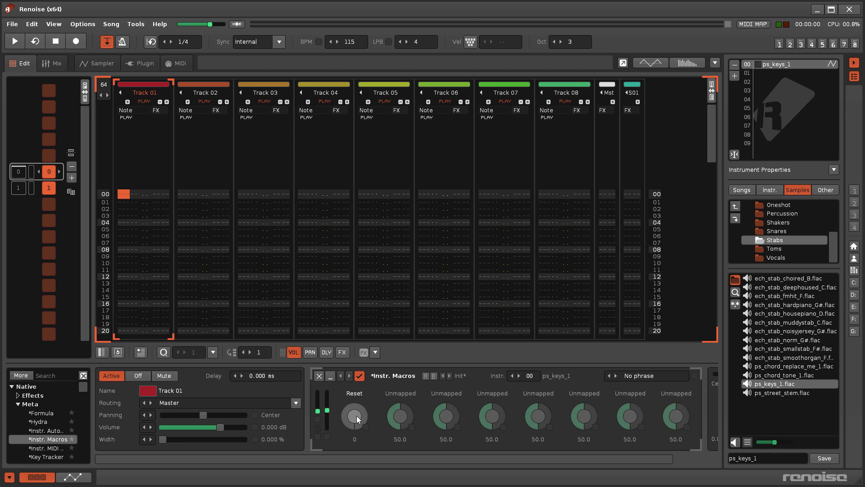
drag(356, 415, 356, 387)
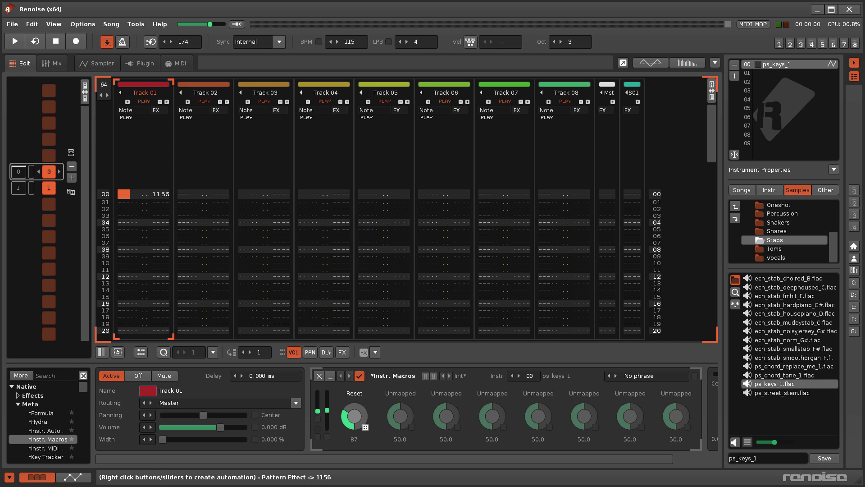
key(Down)
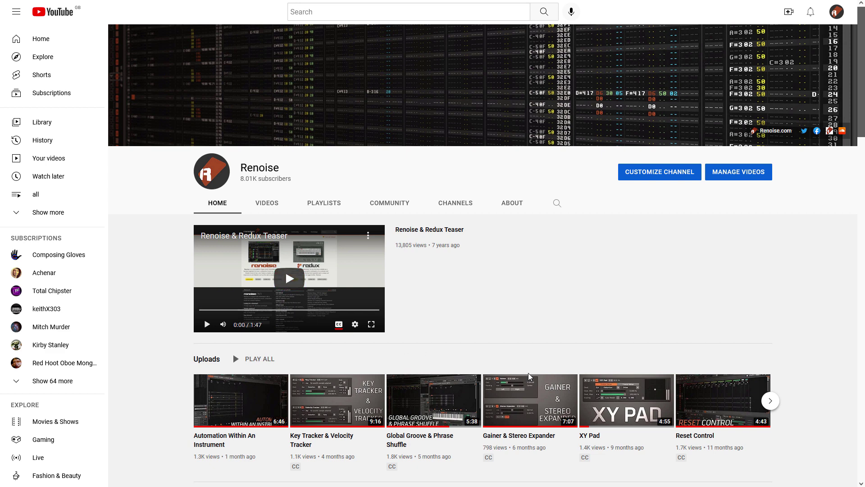
- Advance the Renoise channel's Uploads carousel to the next set of videos
click(770, 401)
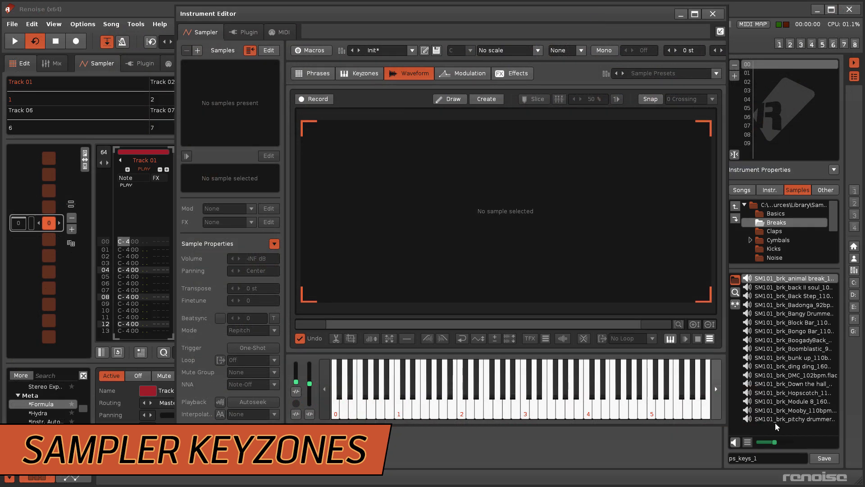
- Load all break files into the instrument and audition them with keyzone Overlap set to Random
key(ctrl+a)
drag(778, 308, 218, 92)
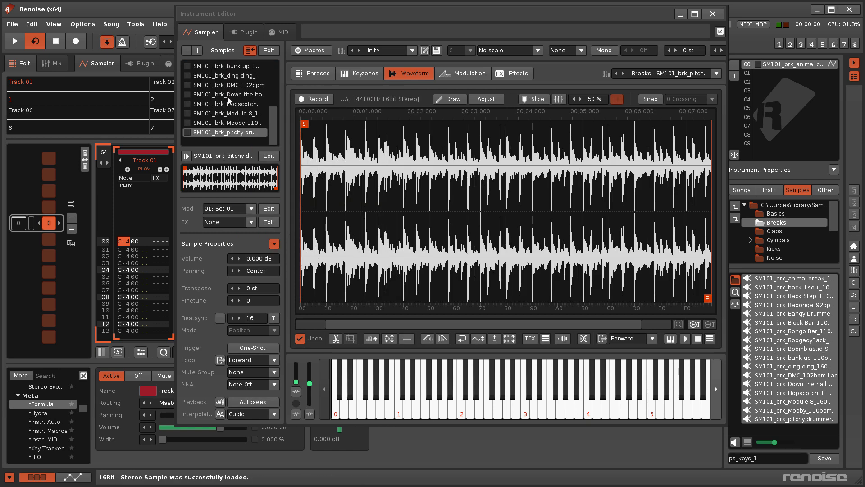
click(359, 73)
click(704, 339)
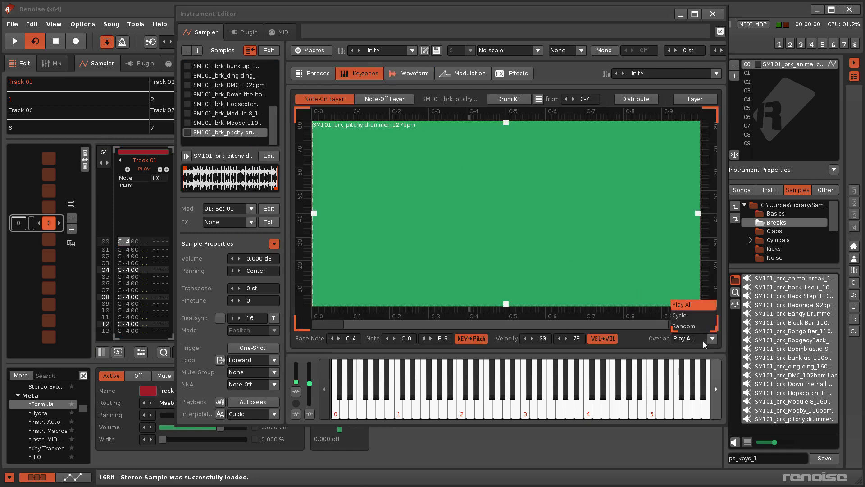
click(692, 326)
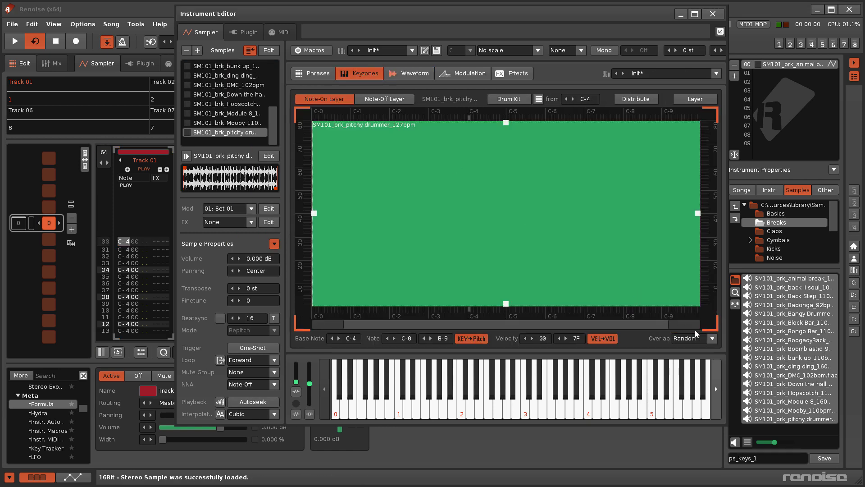
key(space)
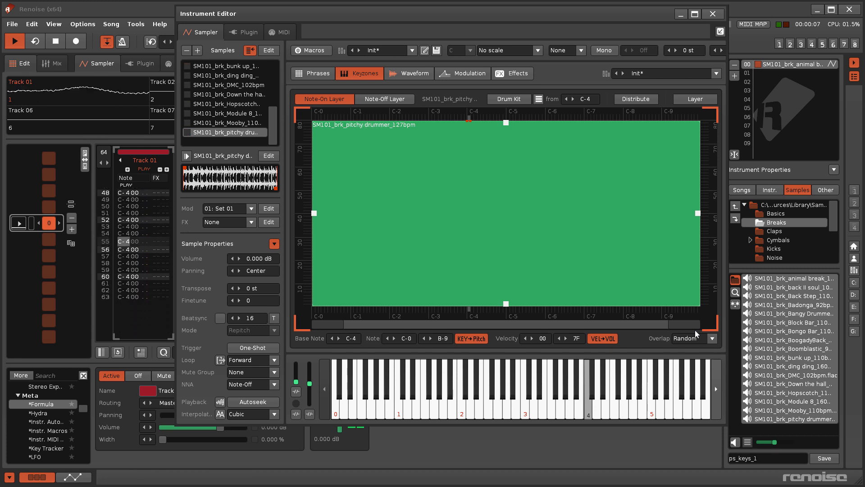
key(space)
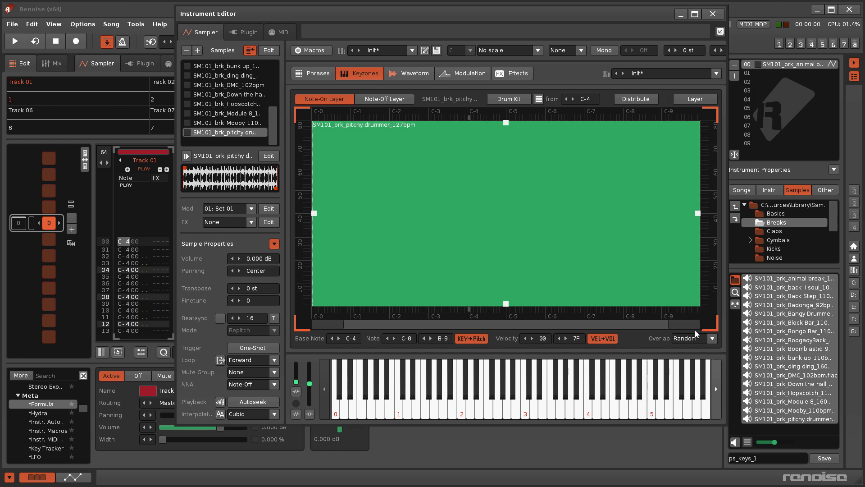
- Switch keyzone Overlap to Cycle, play the song, and dock the instrument editor
click(712, 339)
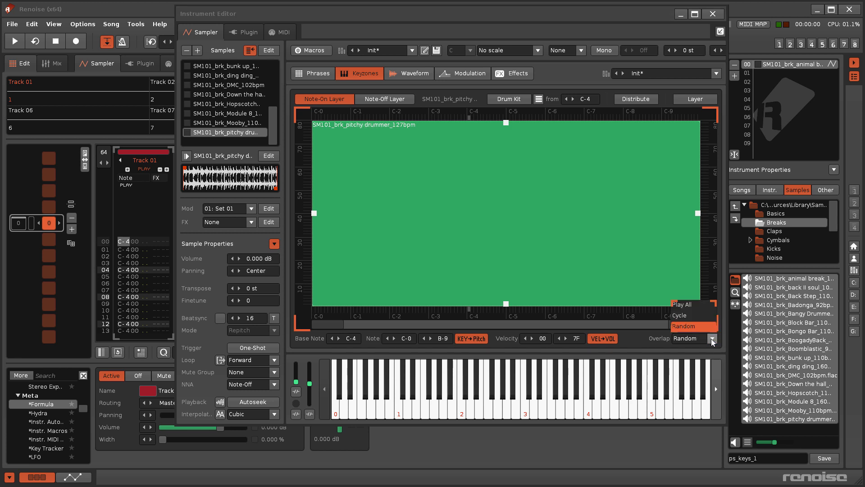
click(691, 315)
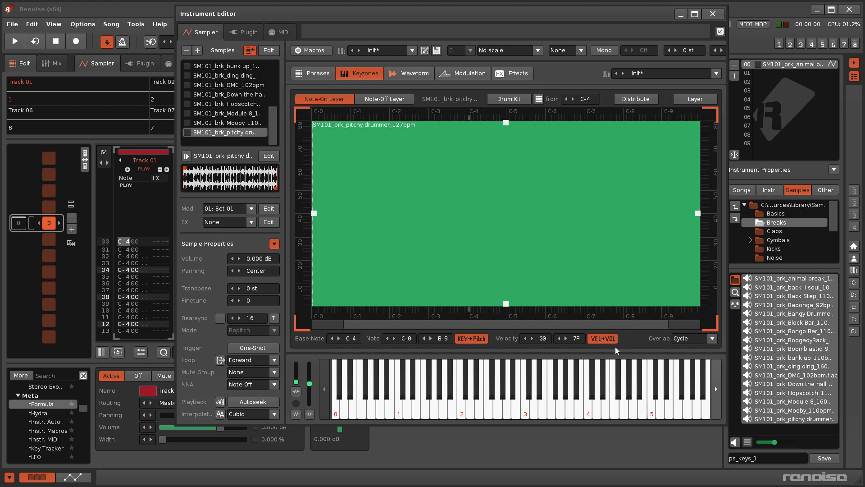
key(space)
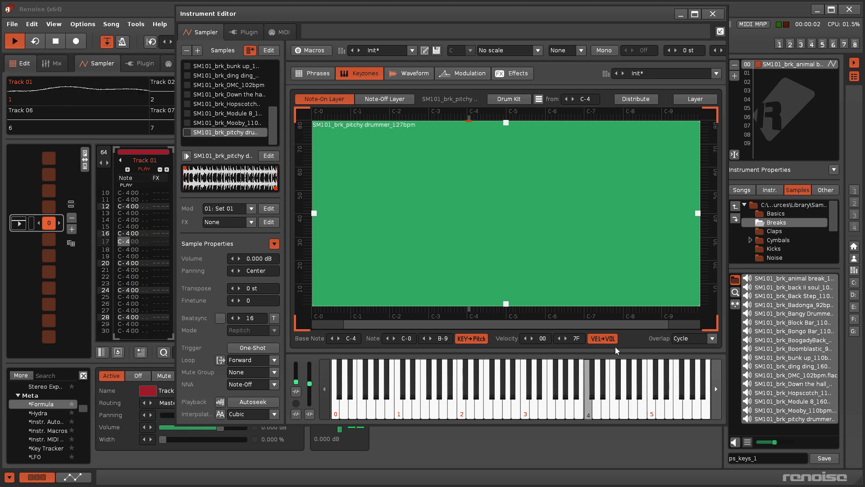
click(720, 31)
mouse_move(97, 145)
mouse_down()
mouse_move(101, 96)
mouse_move(103, 164)
mouse_move(94, 85)
mouse_up()
- Stop the song and select the first break sample in the Samples list
scroll(97, 144, down, 3)
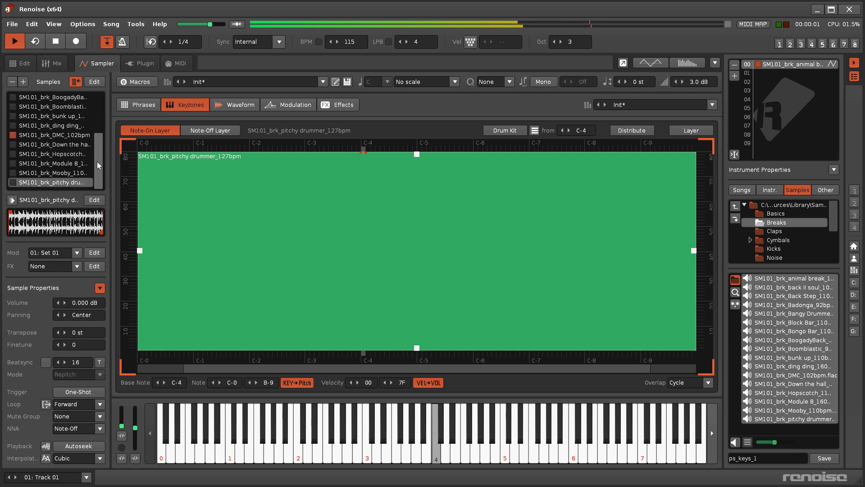
key(space)
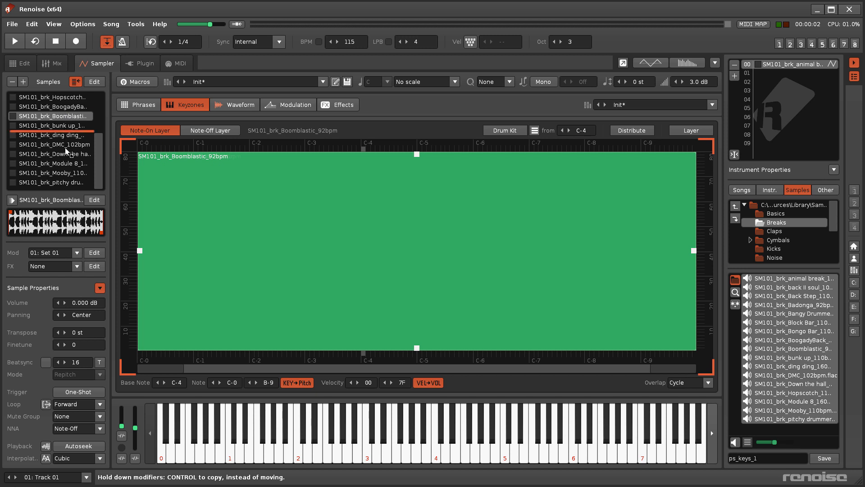
key(Up)
key(Up)
key(Up)
key(Up)
key(Up)
key(Up)
key(Up)
key(Up)
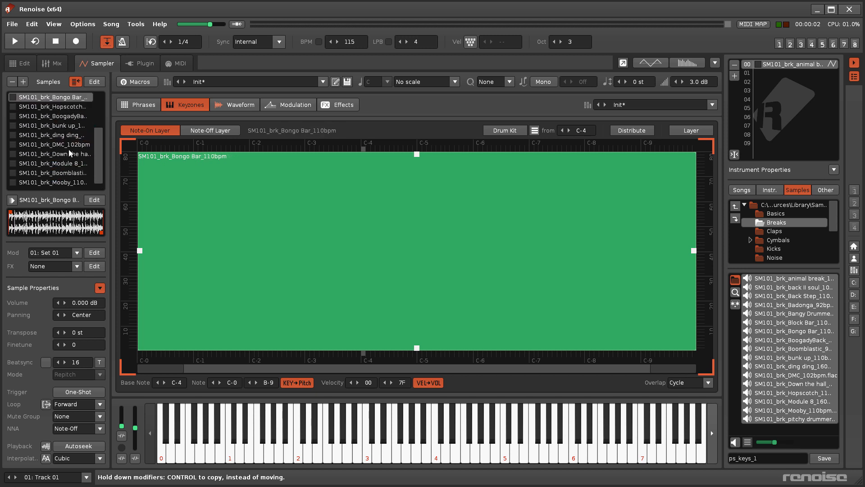